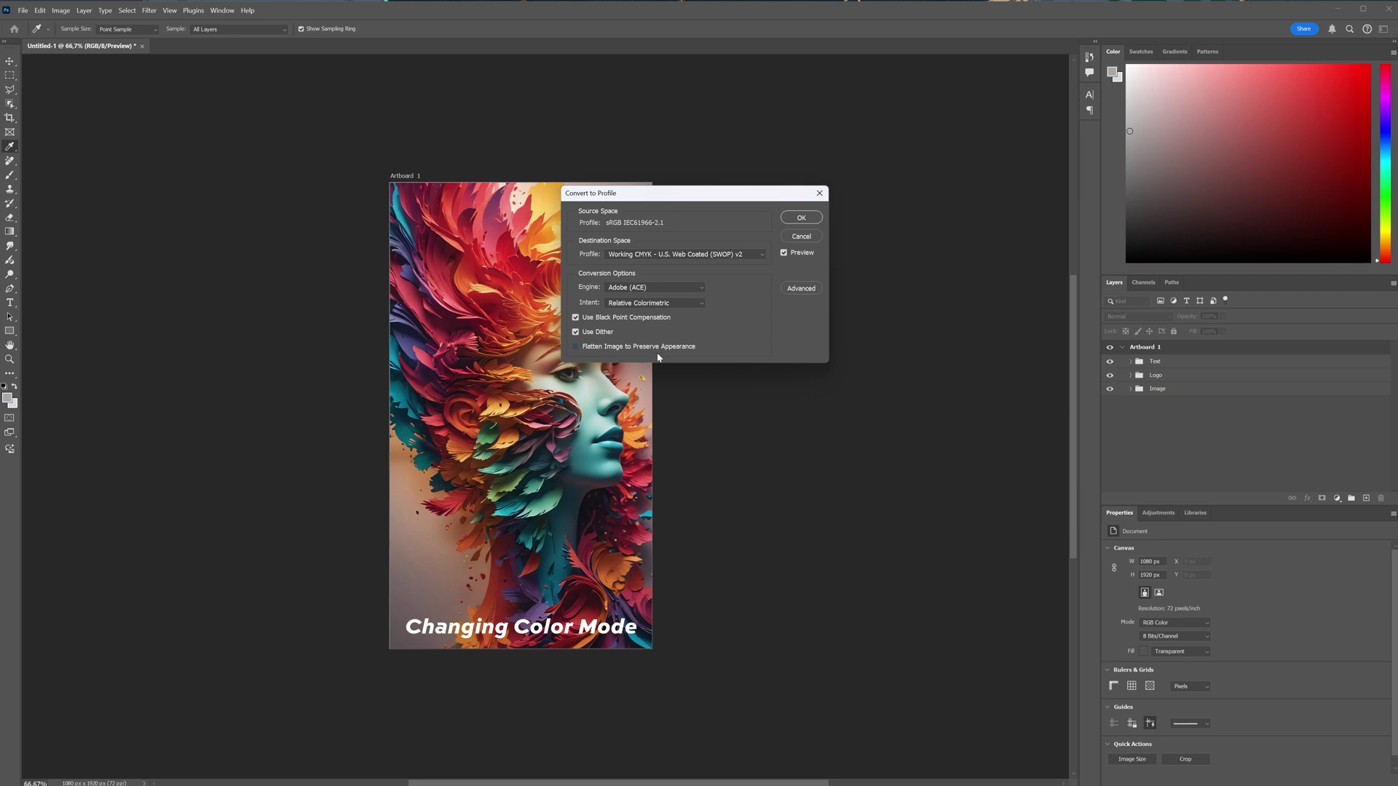
# Abandon the profile conversion by dismissing the rasterize warning, leaving the poster in RGB.
pyautogui.click(799, 219)
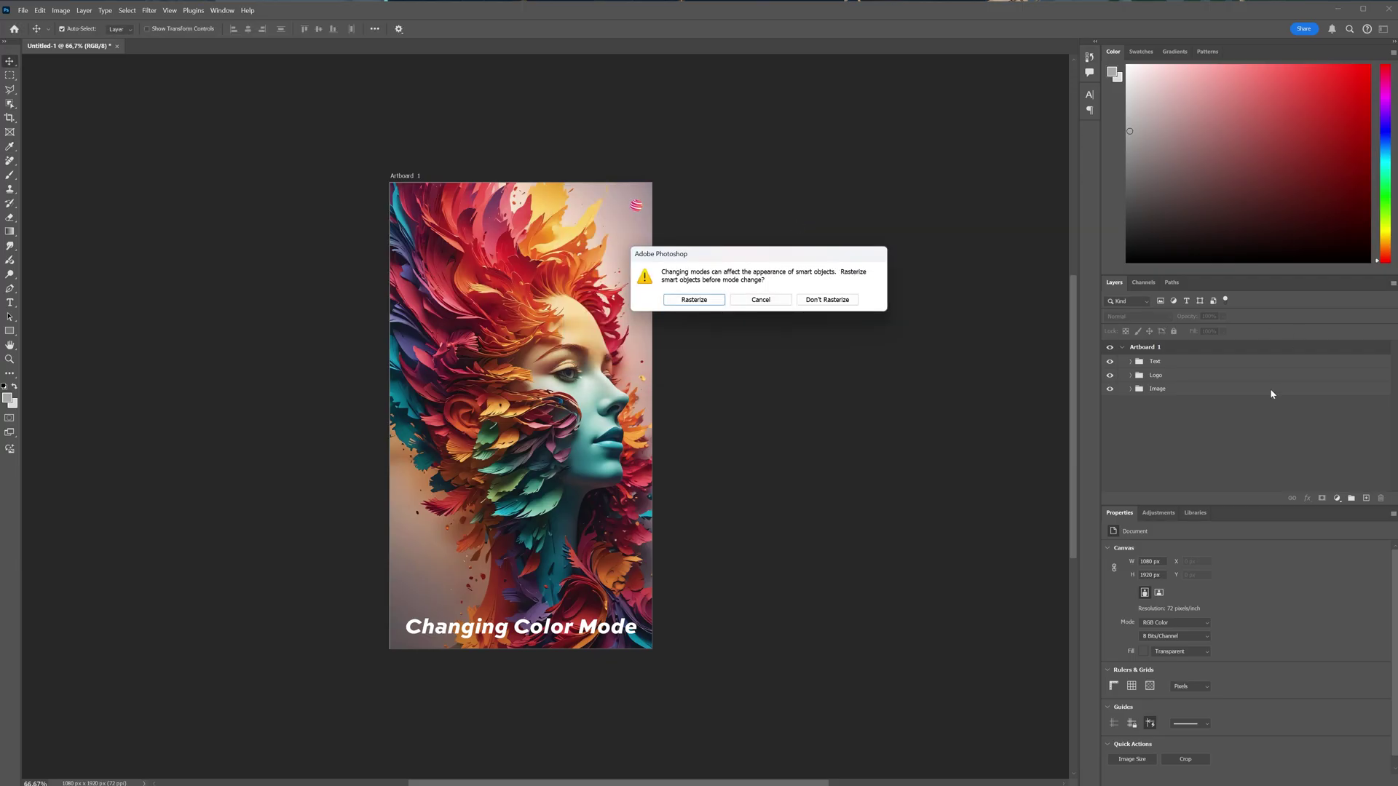
pyautogui.press('Return')
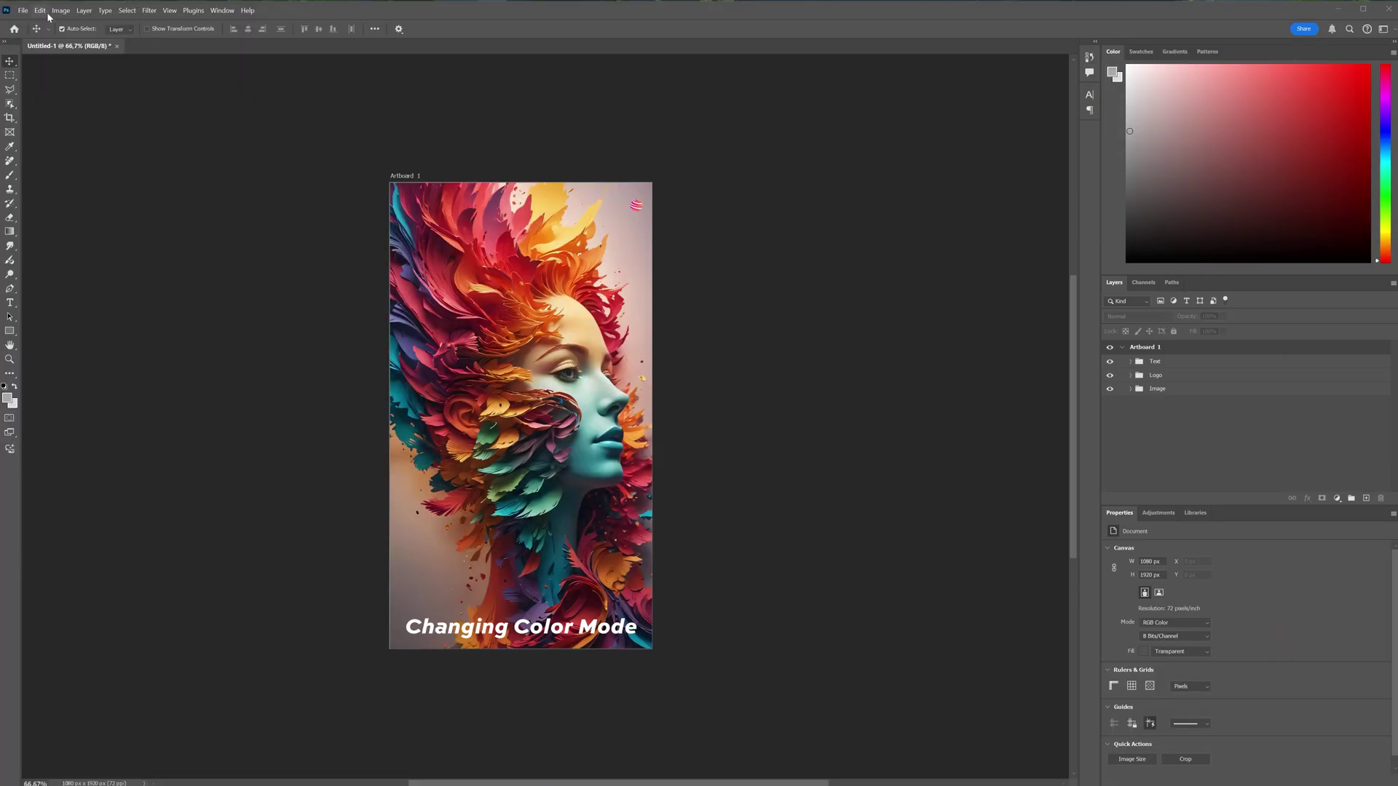
pyautogui.click(58, 11)
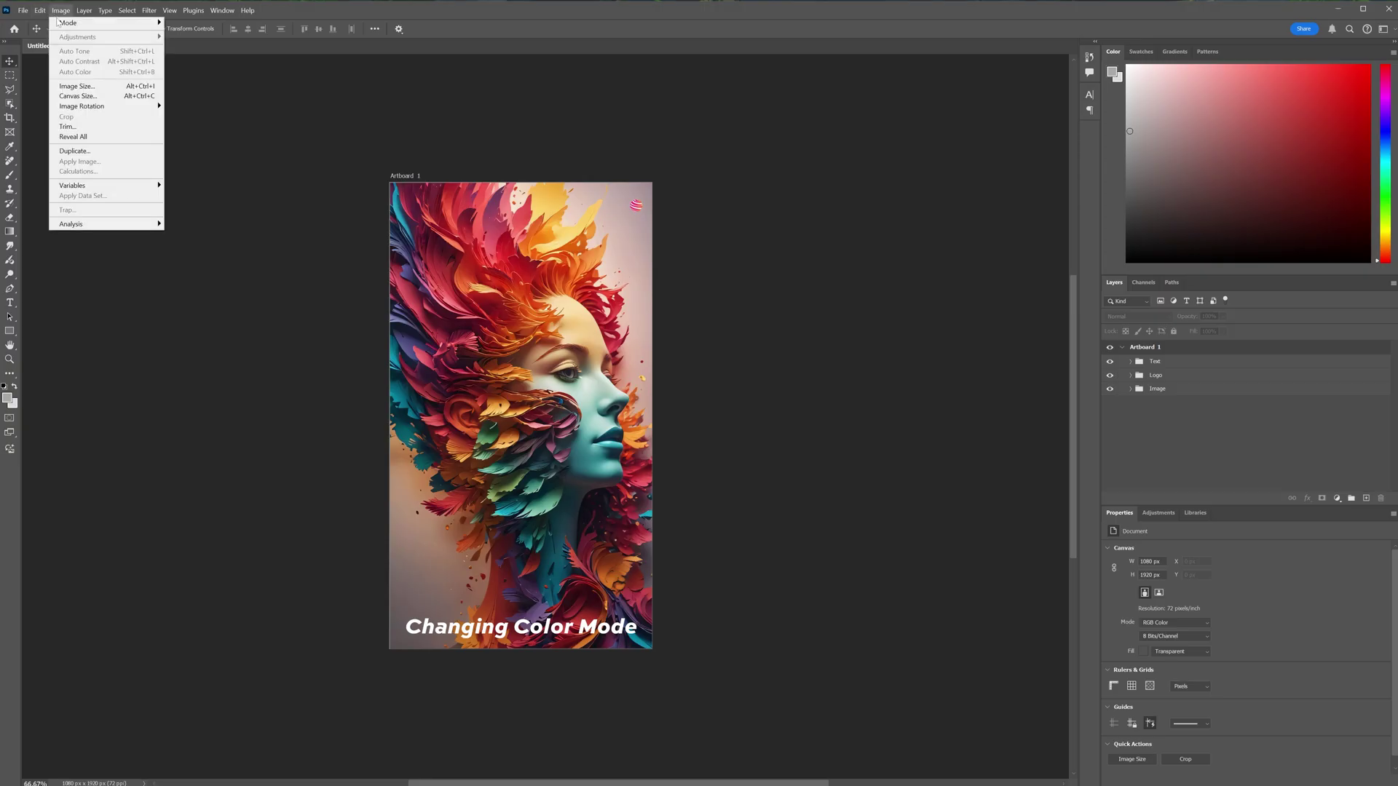
pyautogui.moveTo(67, 22)
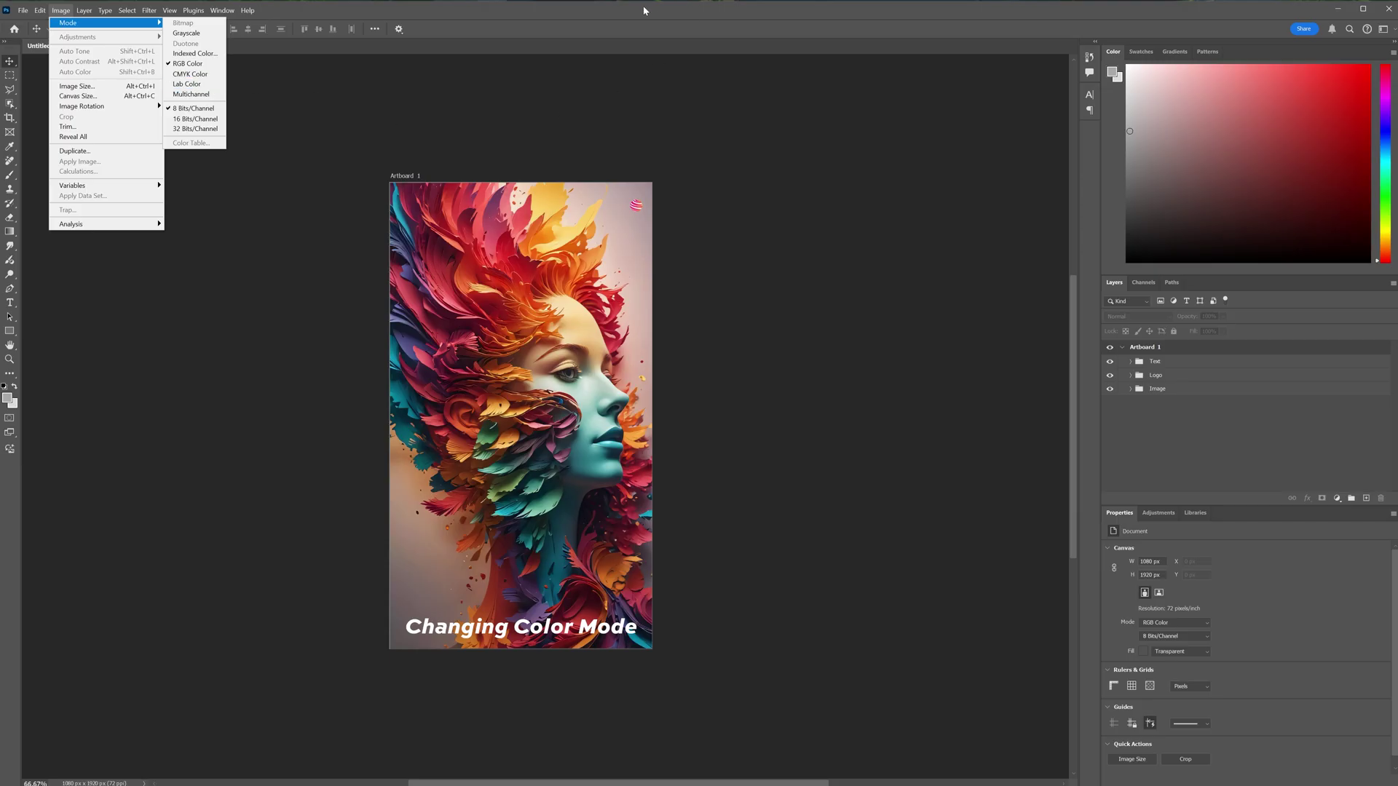
pyautogui.click(644, 6)
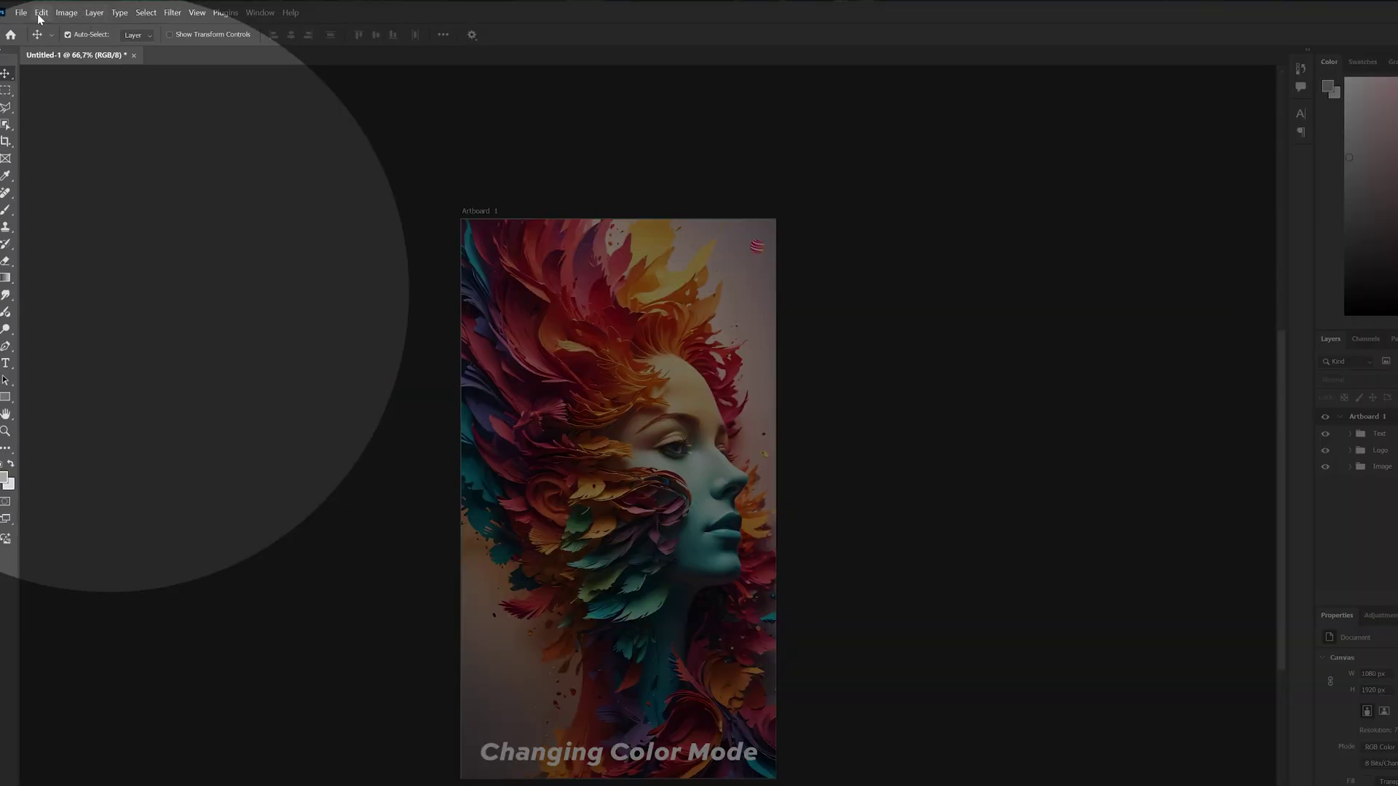
# Open Edit > Convert to Profile with destination Working CMYK - U.S. Web Coated (SWOP) v2.
pyautogui.click(41, 13)
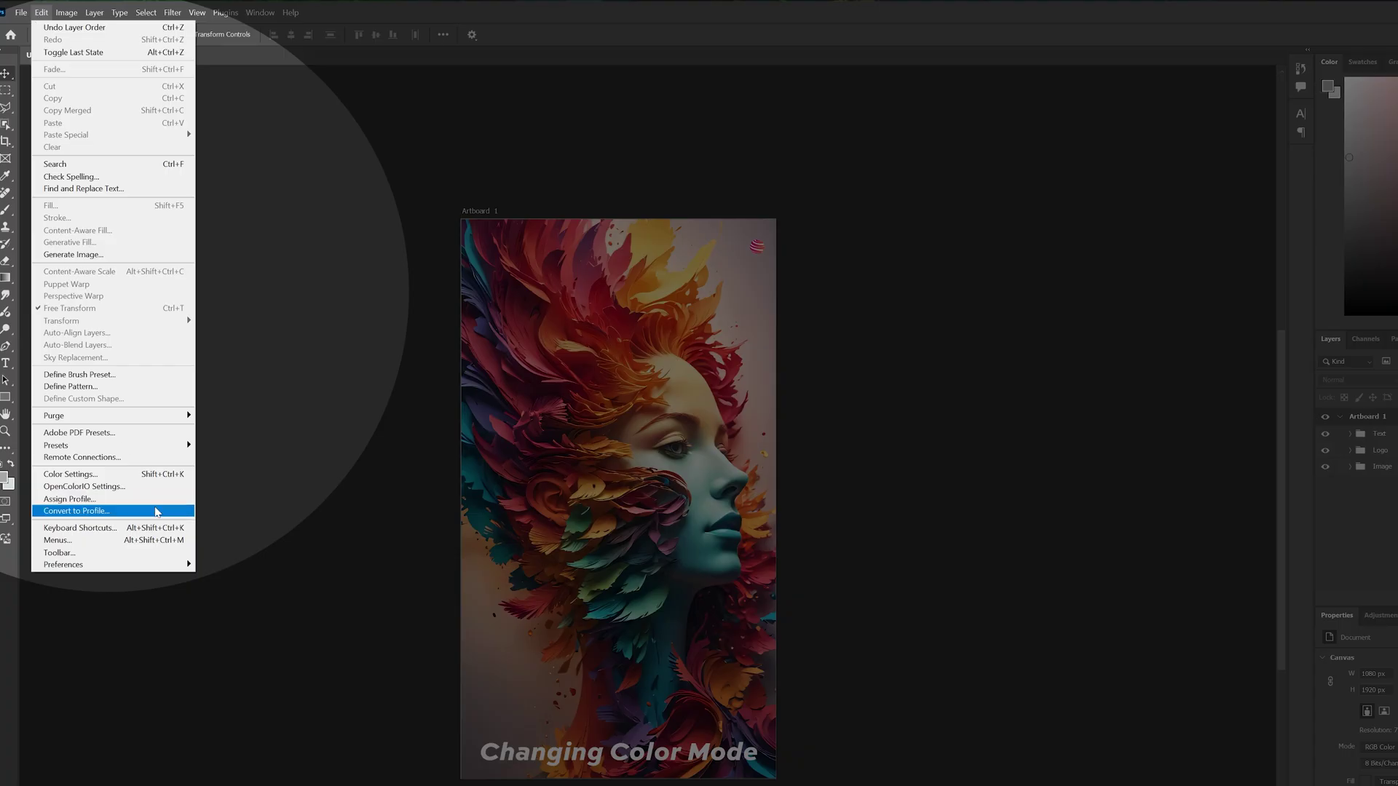
pyautogui.click(156, 512)
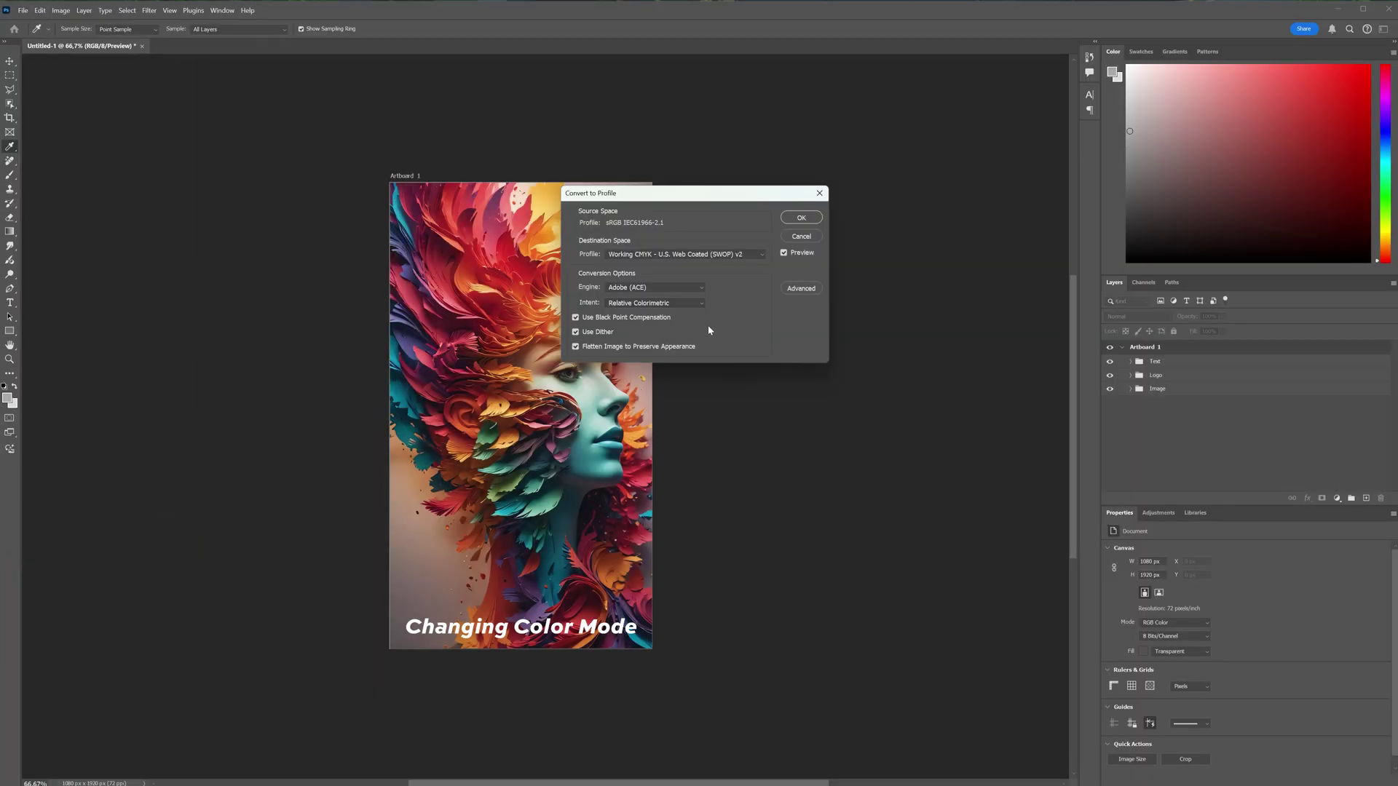
pyautogui.click(764, 255)
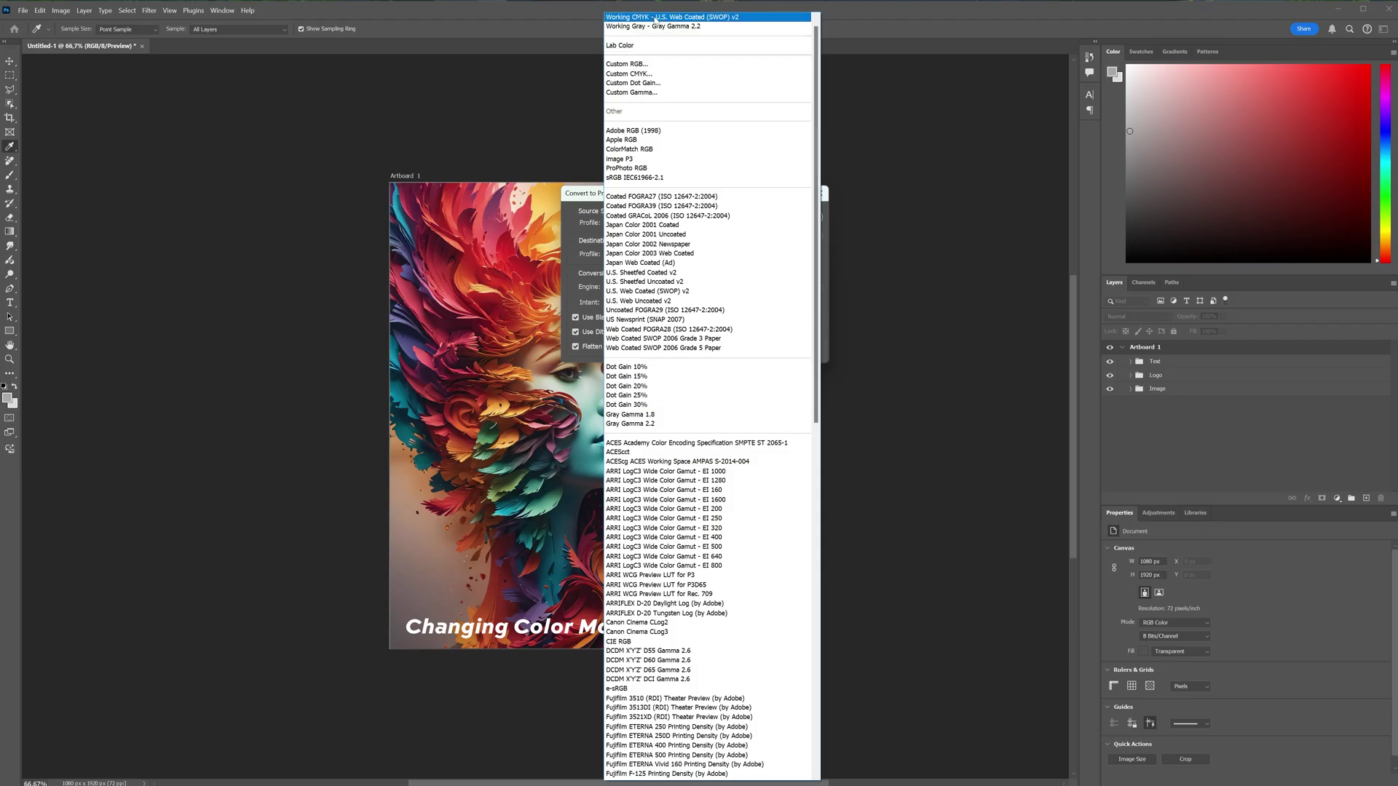
pyautogui.click(656, 17)
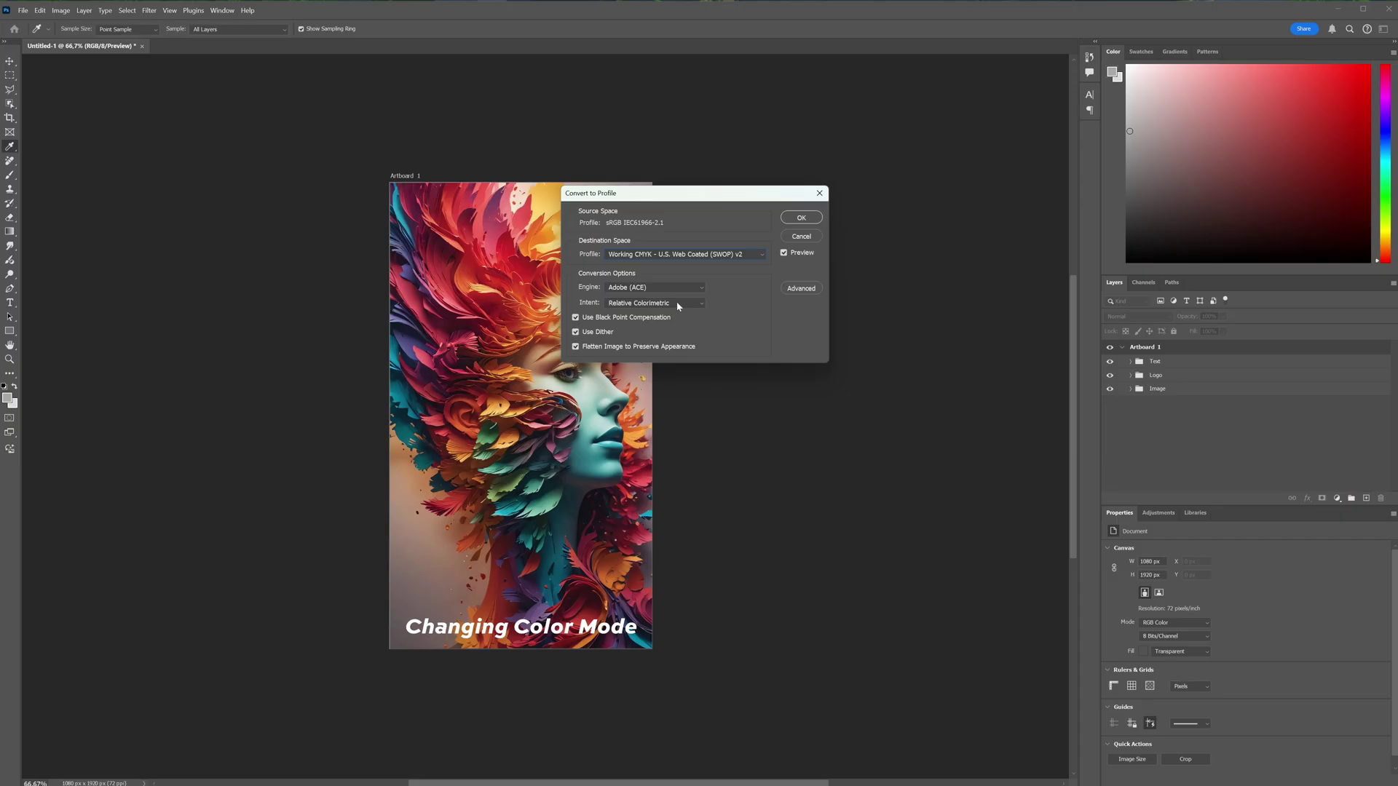
# Keep the Convert to Profile rendering intent on Relative Colorimetric.
pyautogui.click(678, 306)
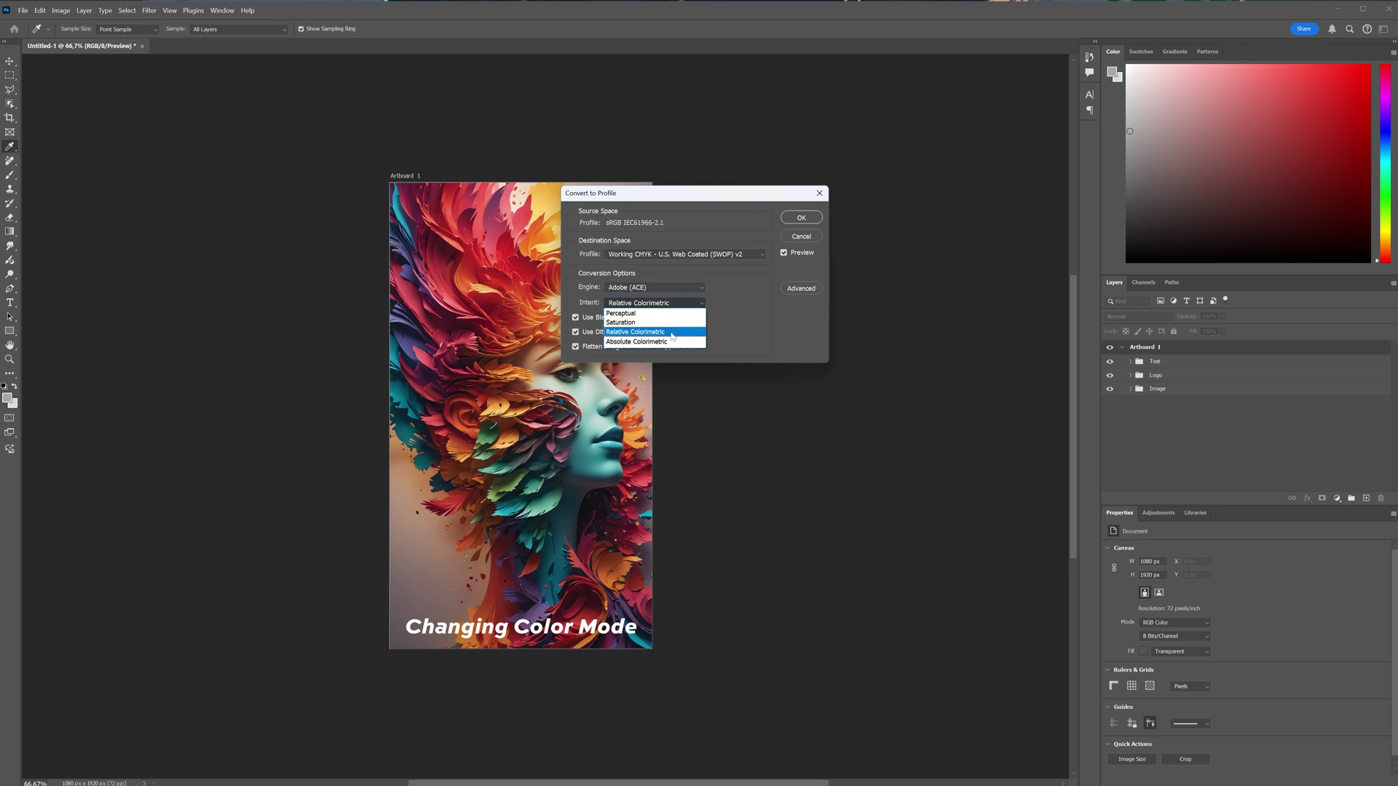
pyautogui.click(671, 335)
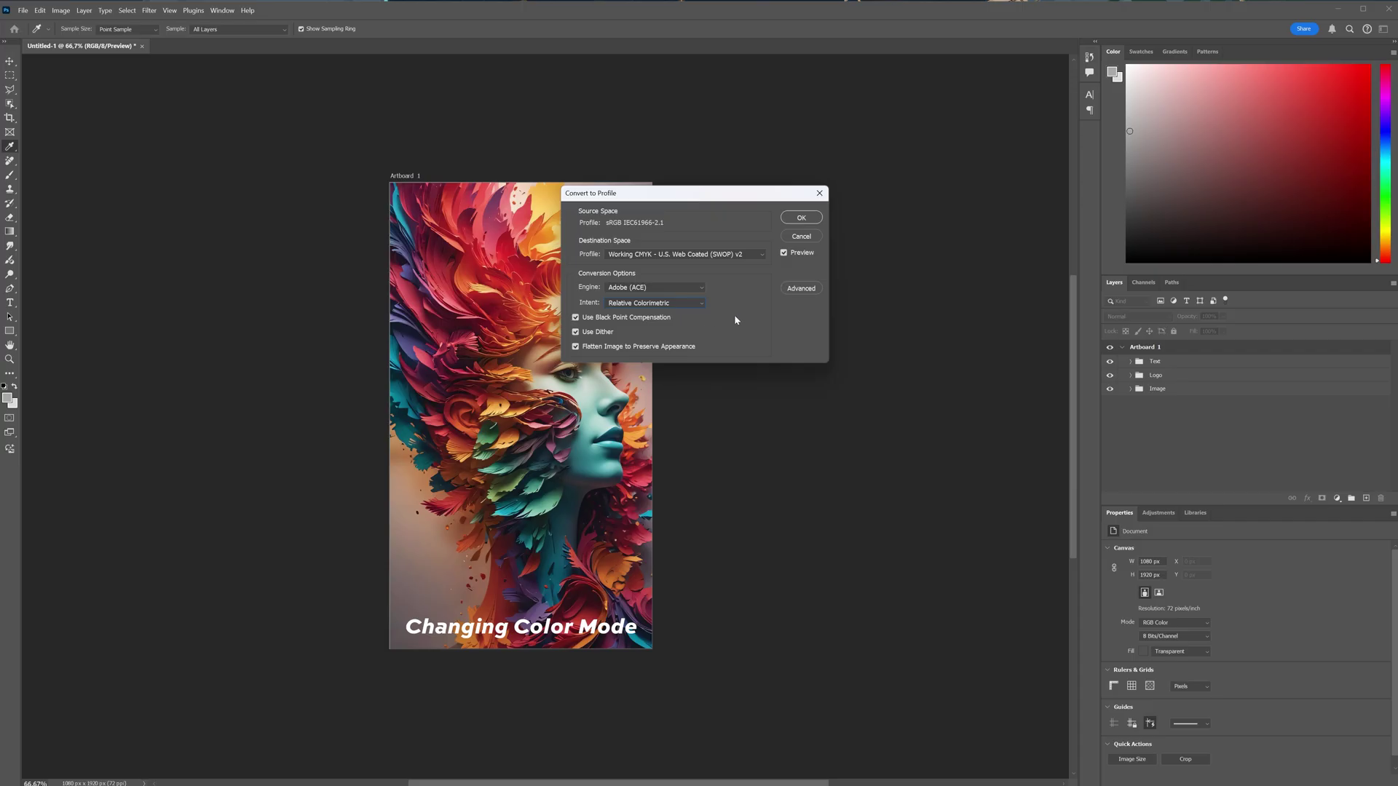
pyautogui.click(576, 347)
# Apply the CMYK conversion and choose Don't Rasterize to keep smart objects editable.
pyautogui.click(798, 220)
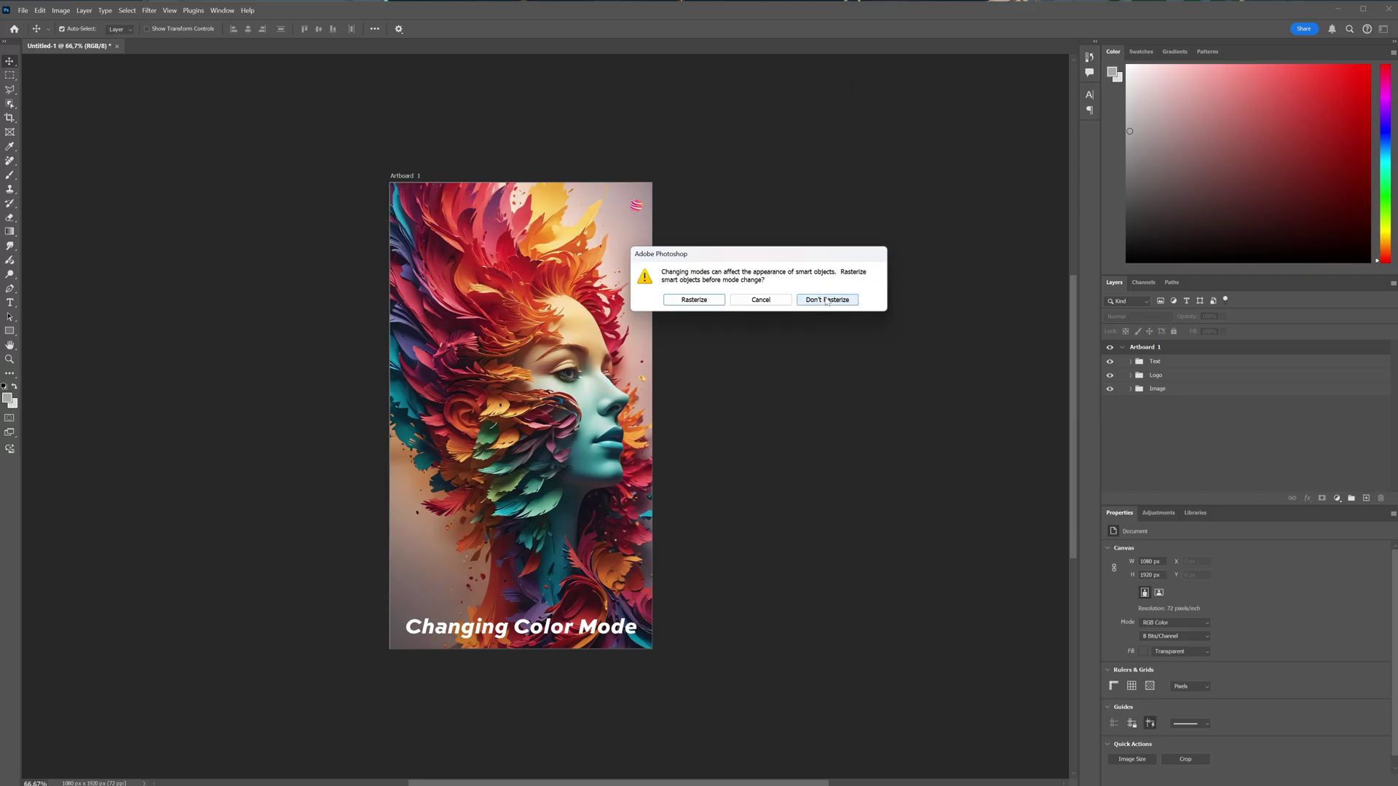
pyautogui.click(828, 301)
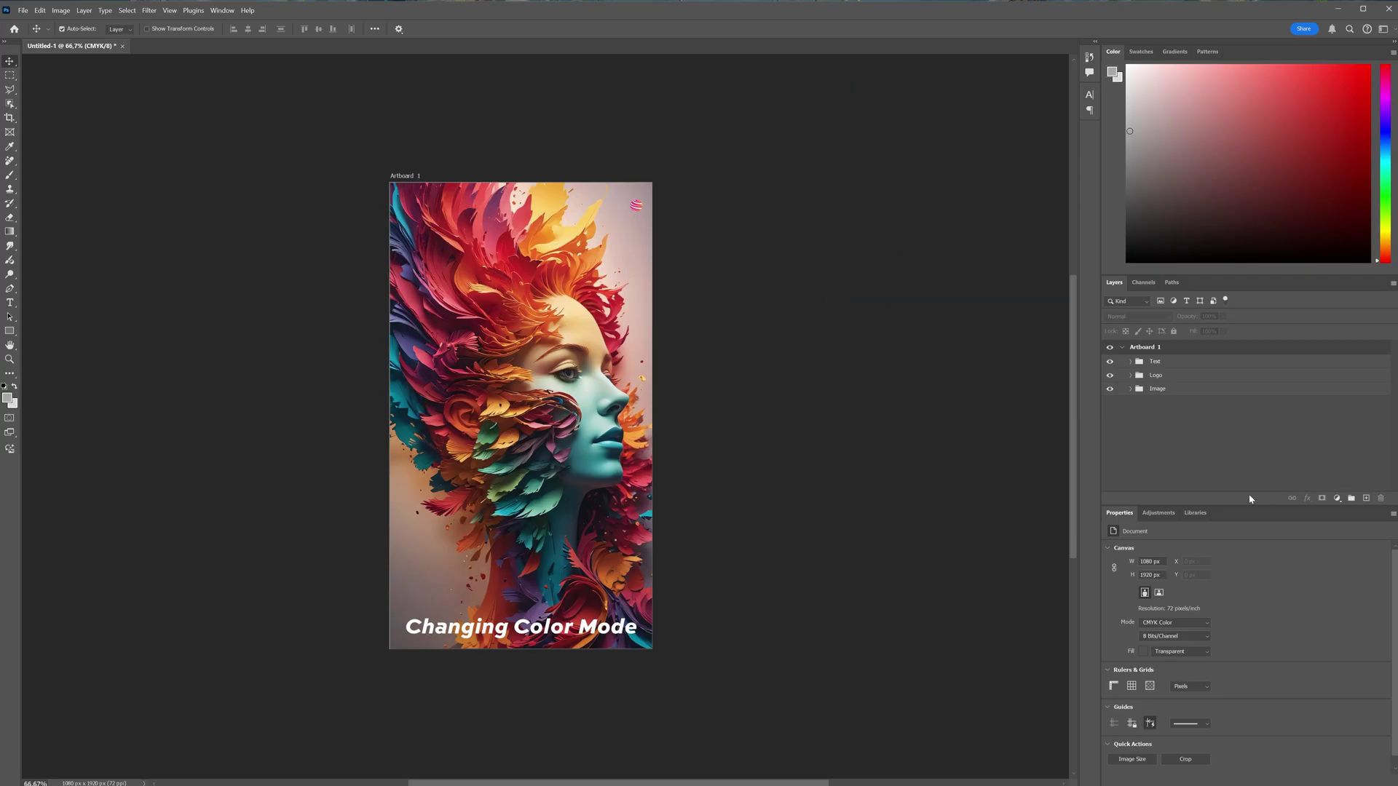
# Expand the Image, Logo and Text groups to reveal their photo, logo and type layers.
pyautogui.click(1136, 389)
pyautogui.click(1130, 389)
pyautogui.moveTo(1192, 407); pyautogui.dragTo(1138, 379)
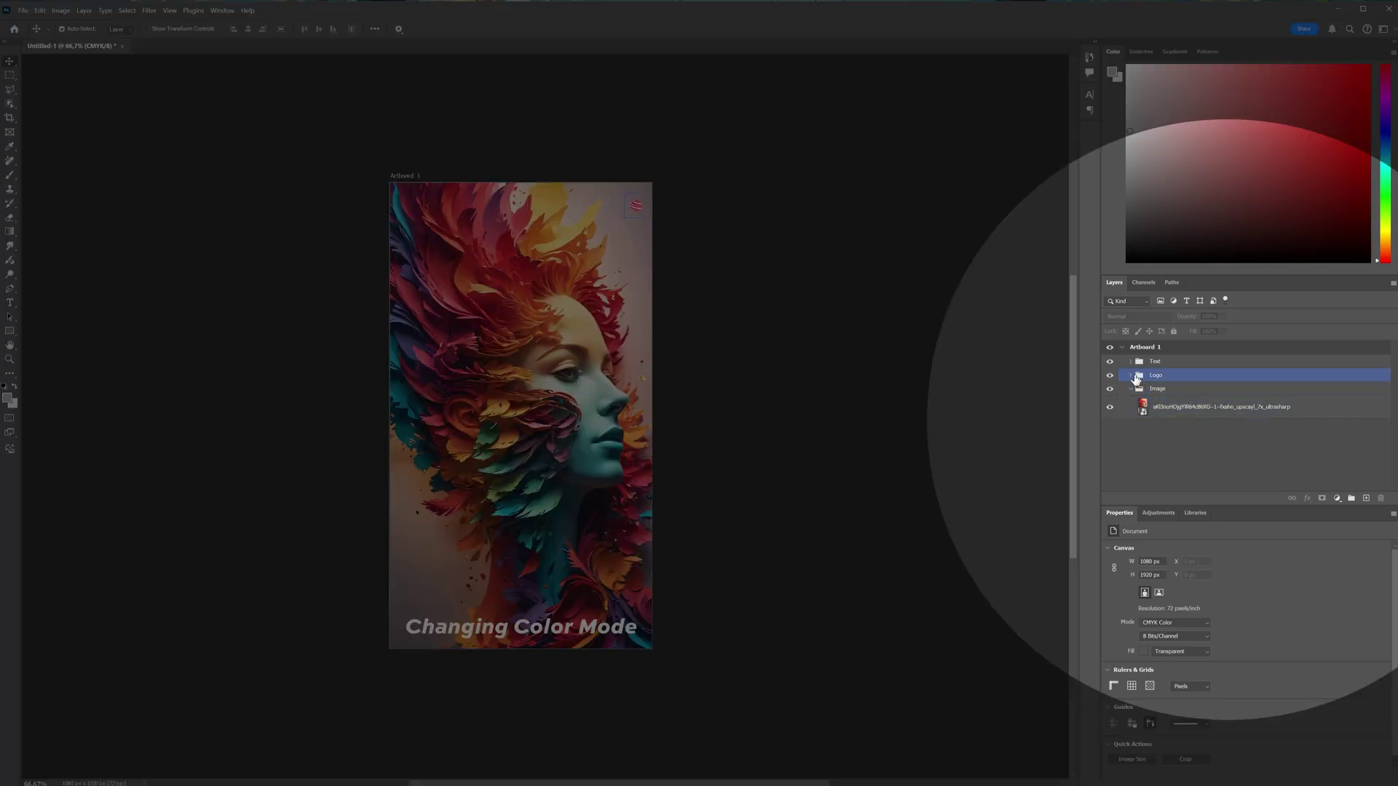
pyautogui.click(1132, 375)
pyautogui.click(1139, 411)
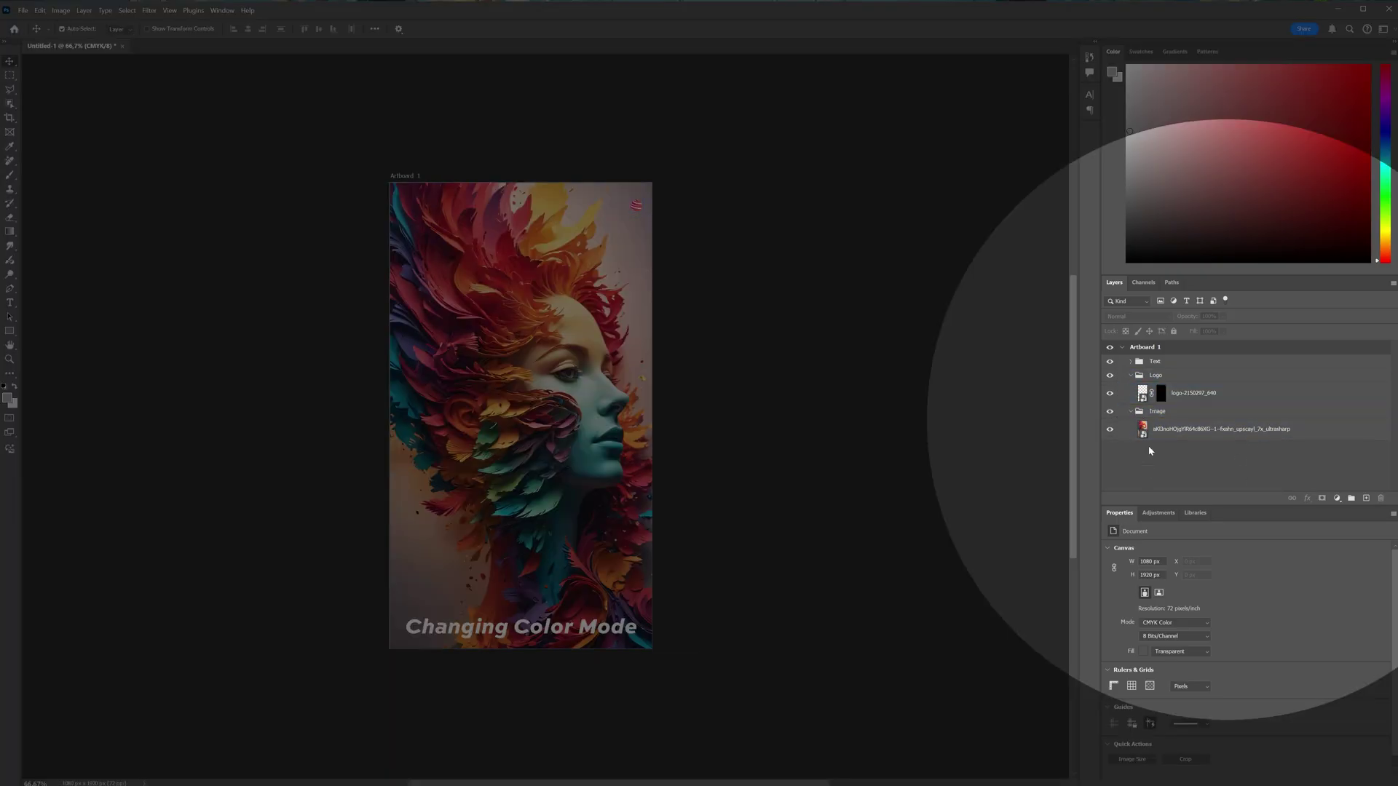
pyautogui.click(1147, 362)
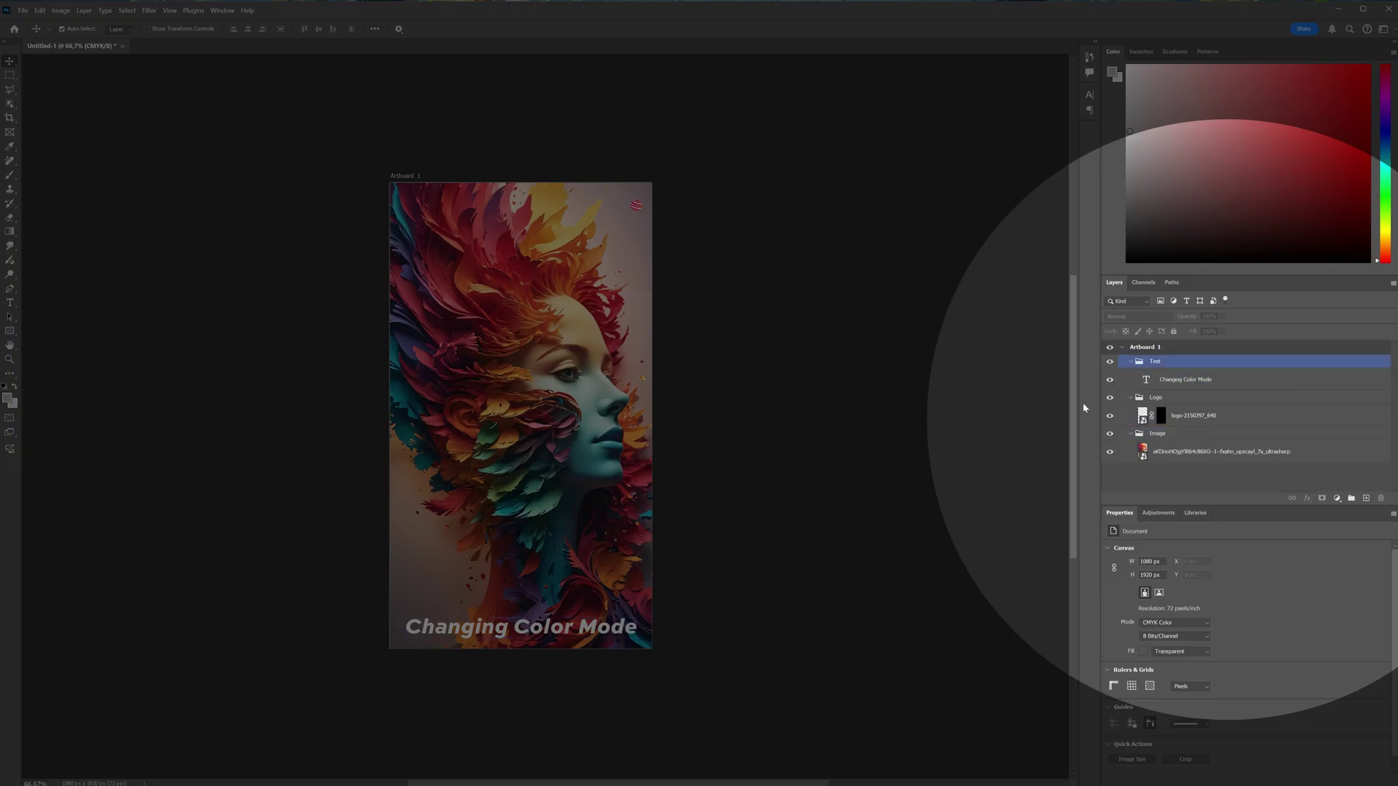
# Select the Changing Color Mode text layer and the logo layer, then deselect all layers.
pyautogui.click(1223, 379)
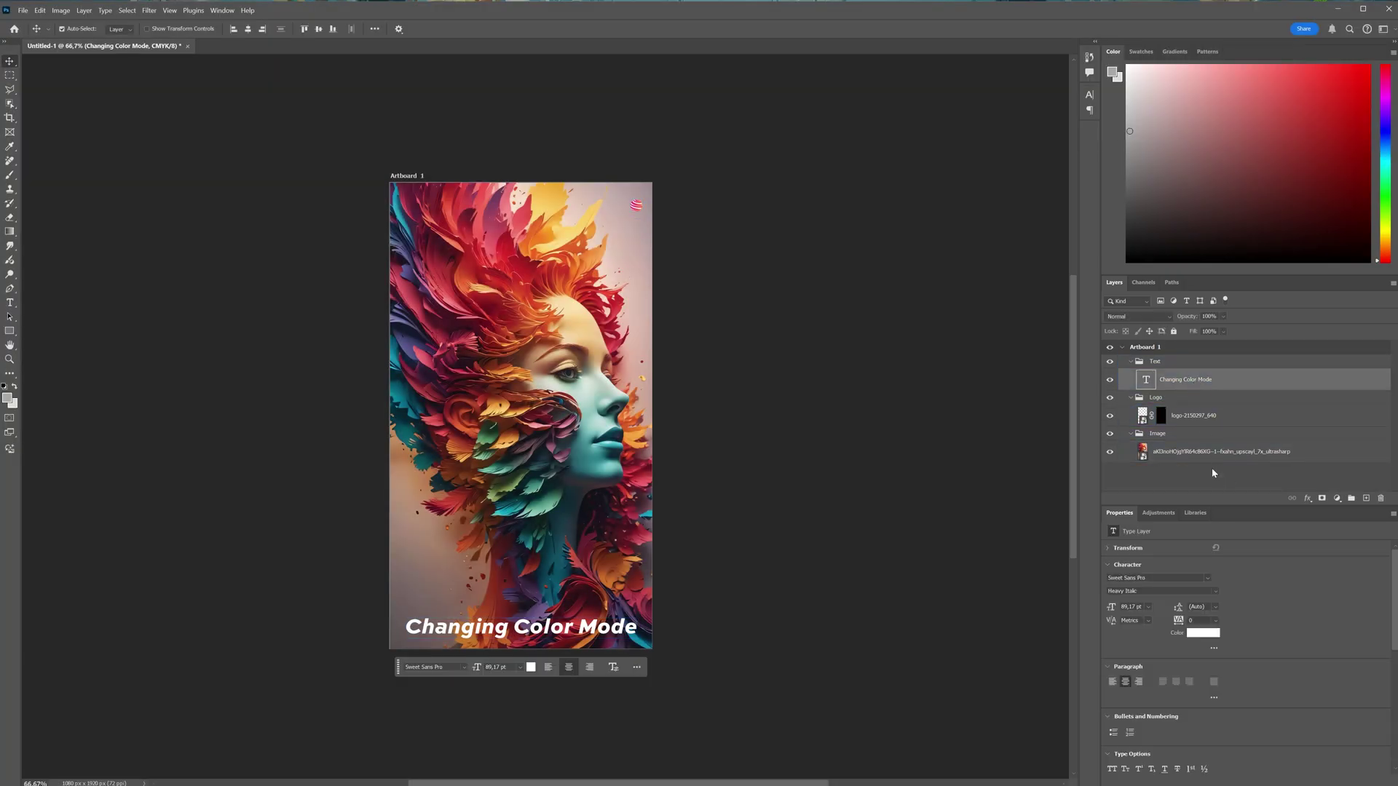
pyautogui.click(1205, 424)
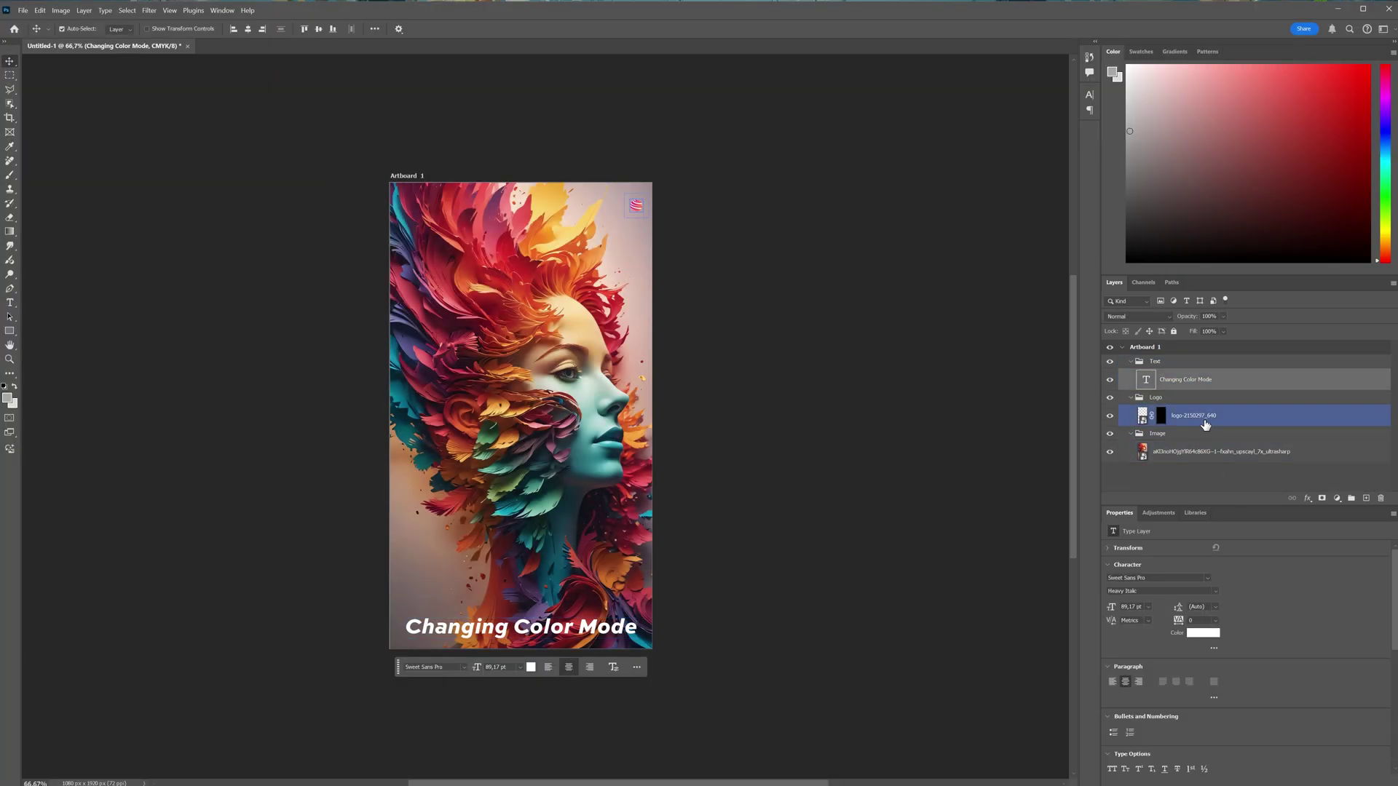
pyautogui.click(1011, 404)
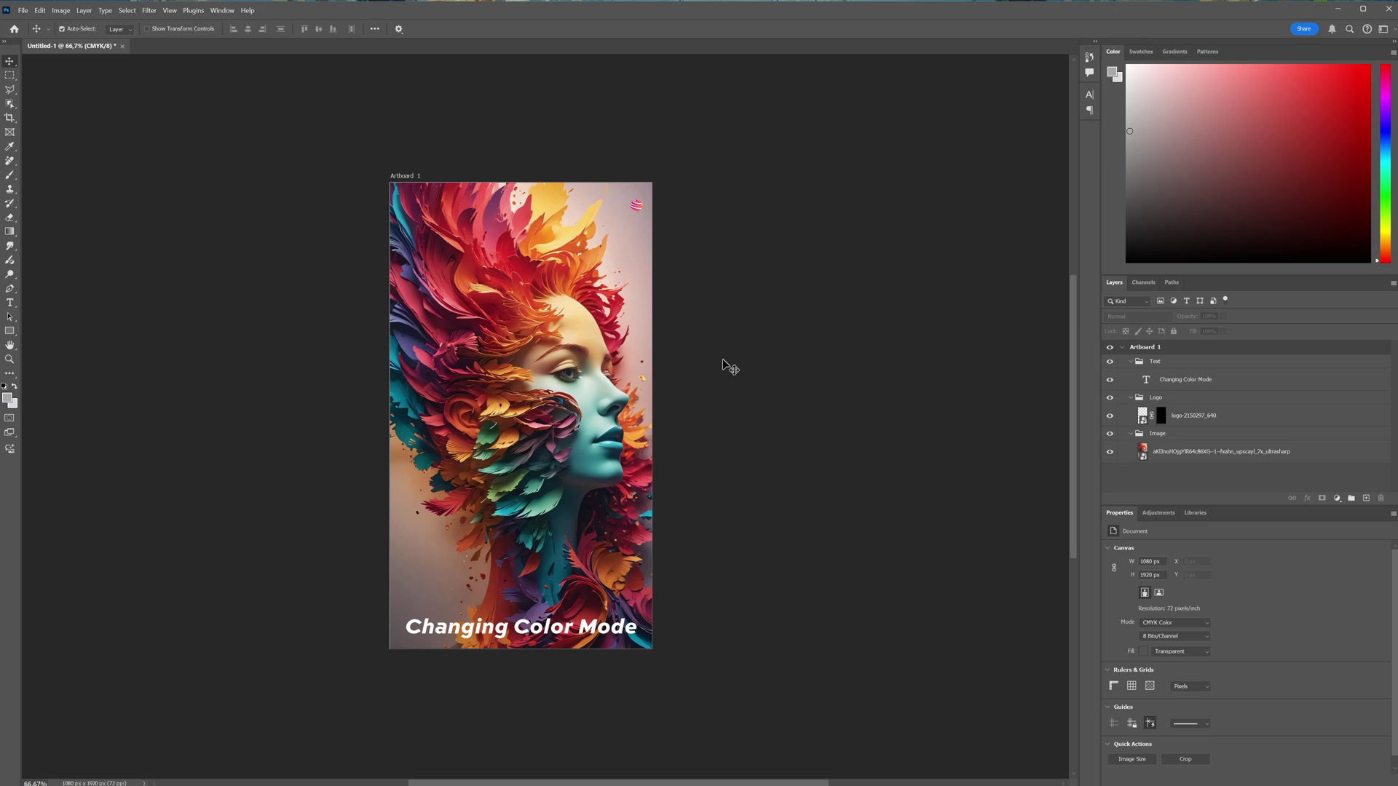
pyautogui.click(61, 11)
pyautogui.moveTo(55, 25)
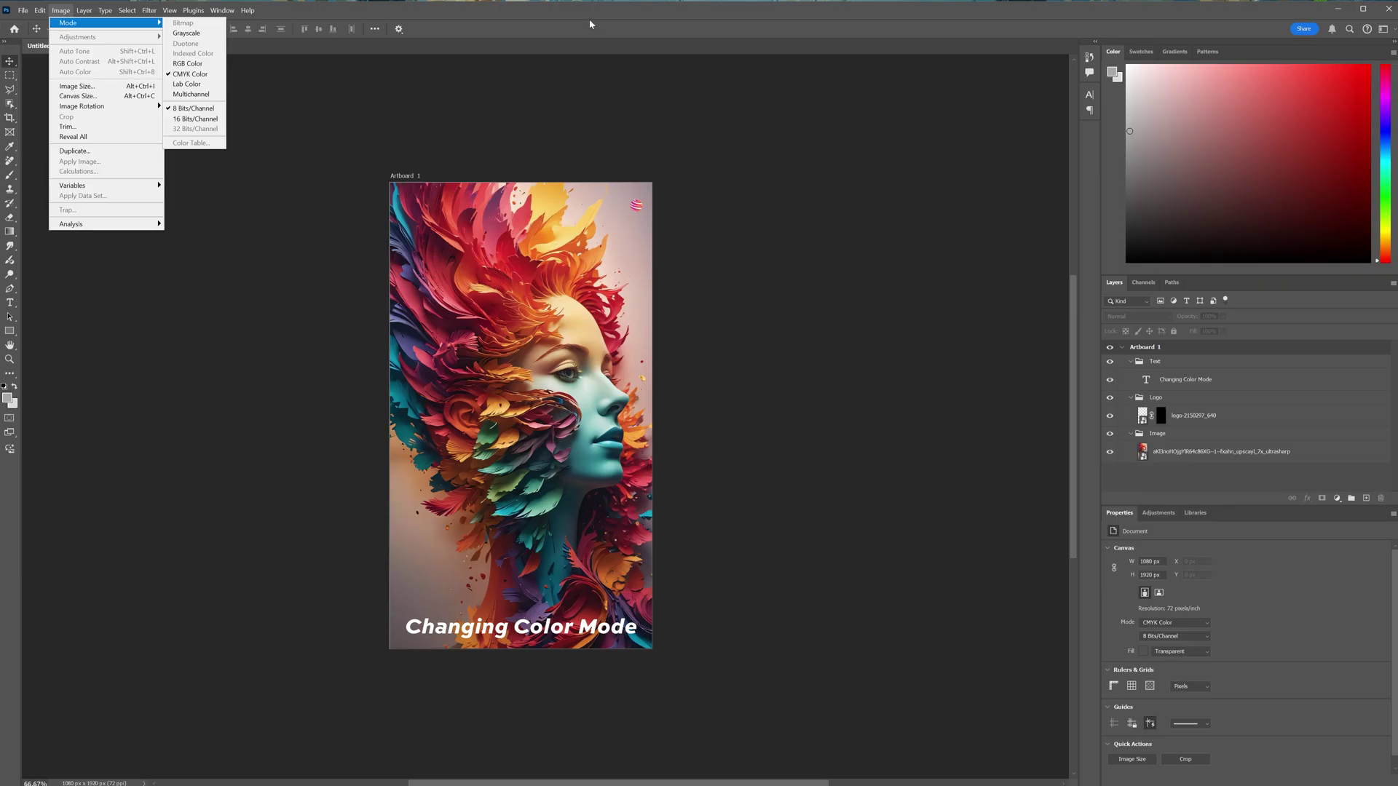
pyautogui.click(589, 19)
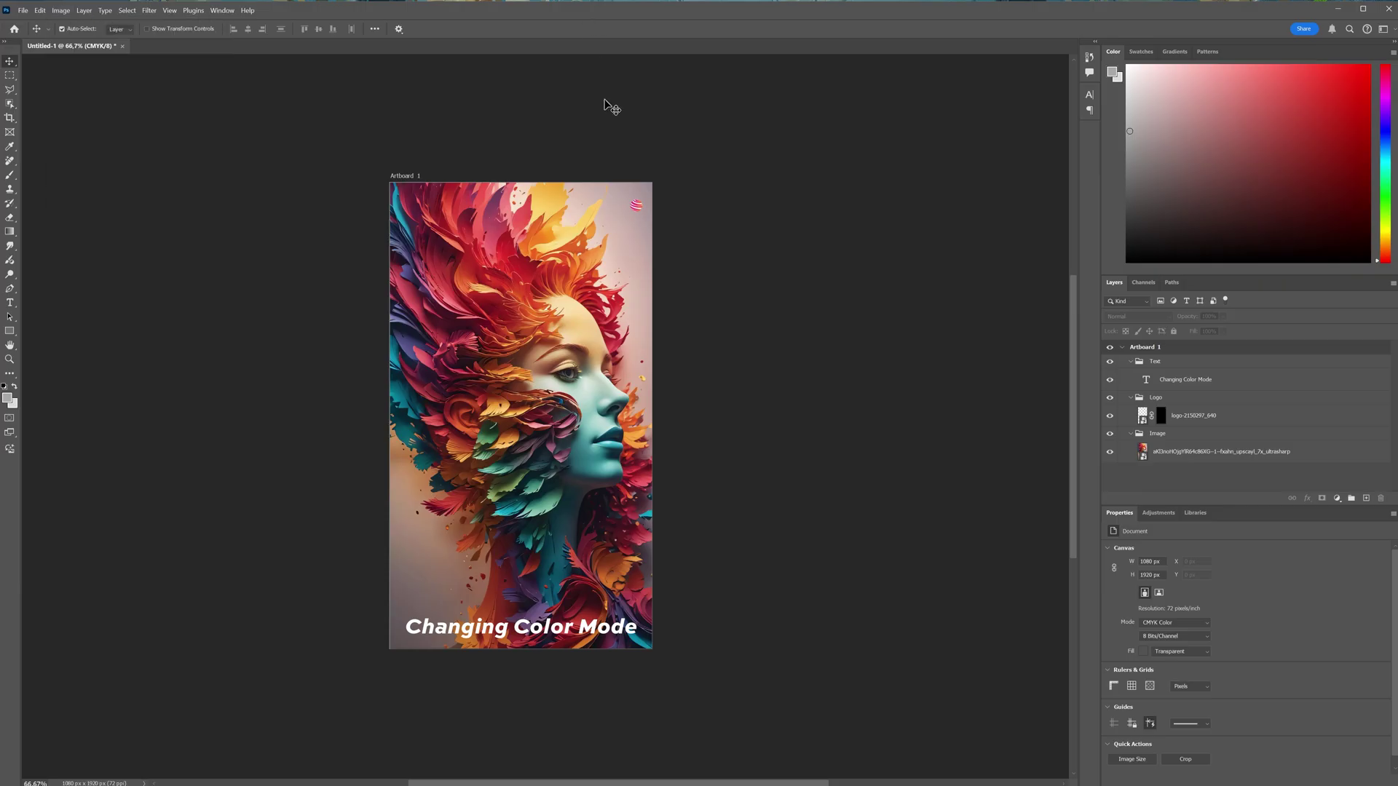